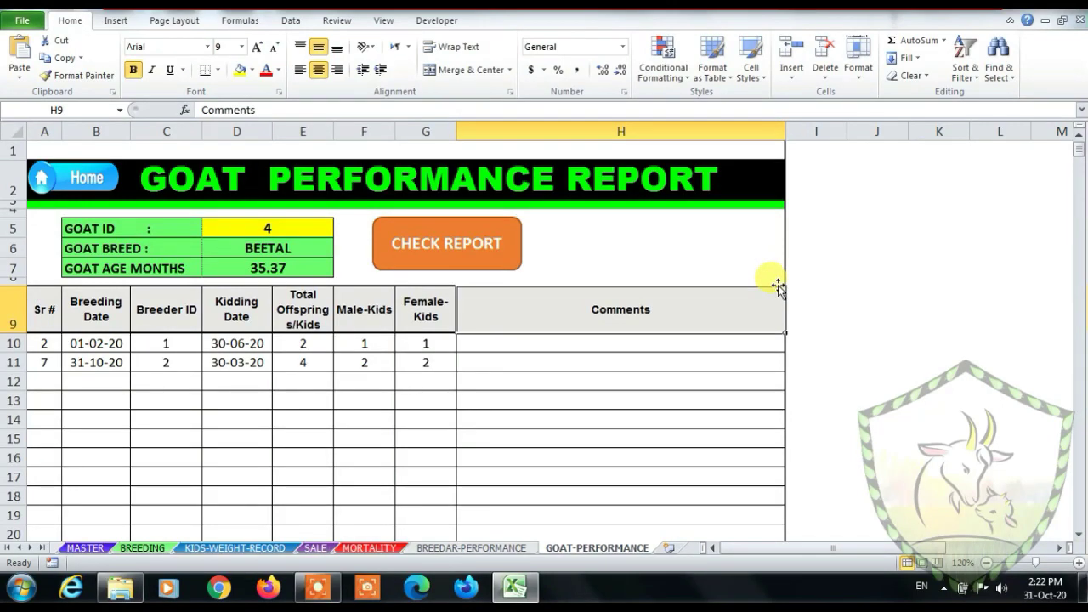
Step: Inspect the report title and the Breeding Date, Breeder ID, Kidding Date and Offspring headers
{"action": "left_click", "coordinate": [590, 190]}
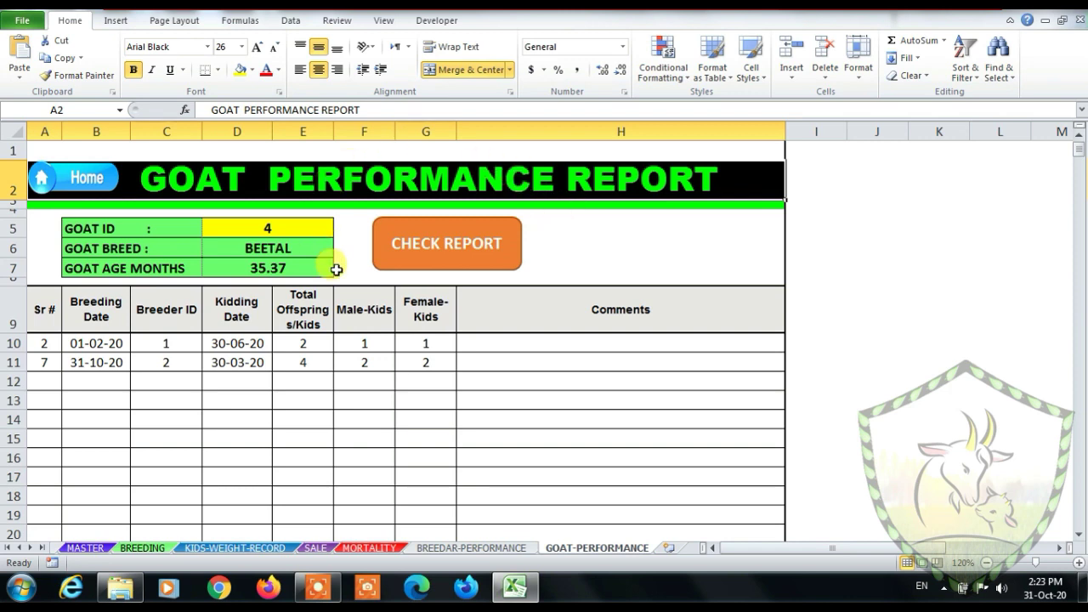
{"action": "left_click", "coordinate": [99, 303]}
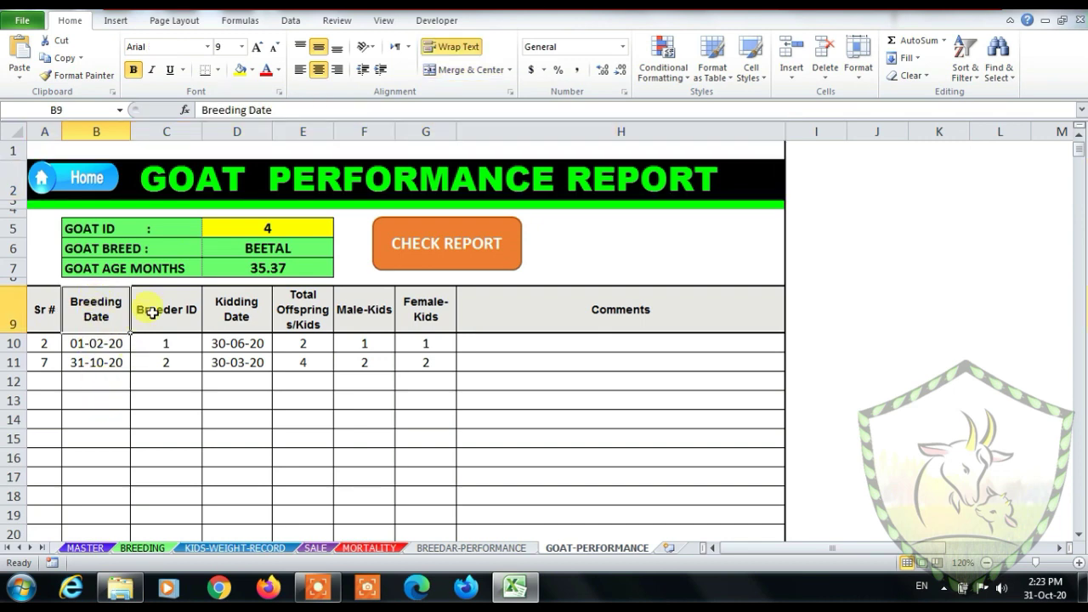
{"action": "left_click", "coordinate": [152, 313]}
{"action": "left_click", "coordinate": [162, 397]}
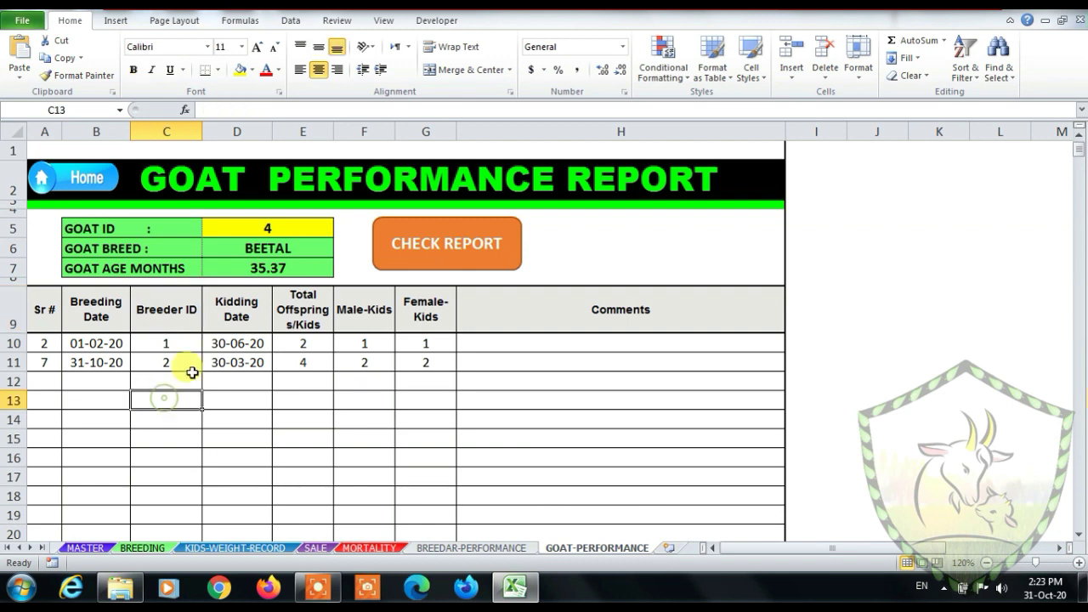
{"action": "left_click", "coordinate": [220, 323]}
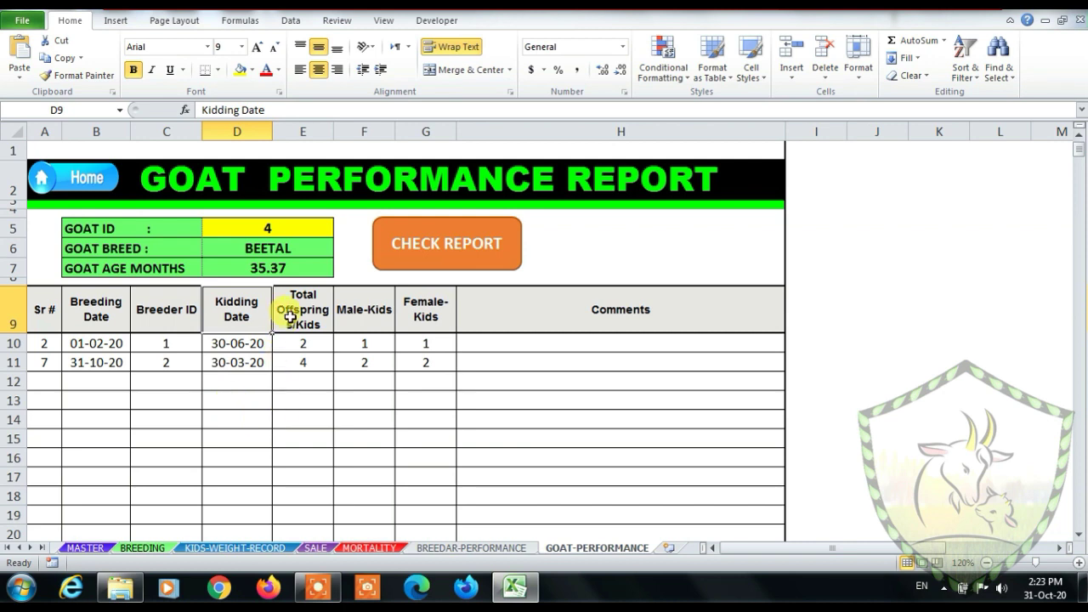
{"action": "left_click", "coordinate": [290, 317]}
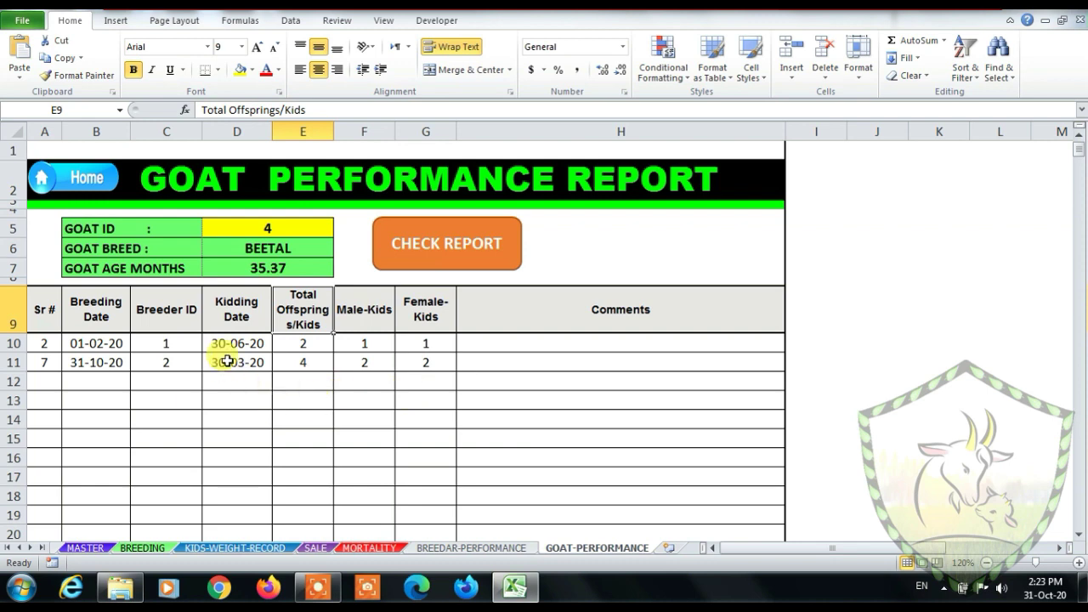
Step: Change the GOAT ID to 3 and regenerate the performance report with CHECK REPORT
{"action": "left_click", "coordinate": [256, 231]}
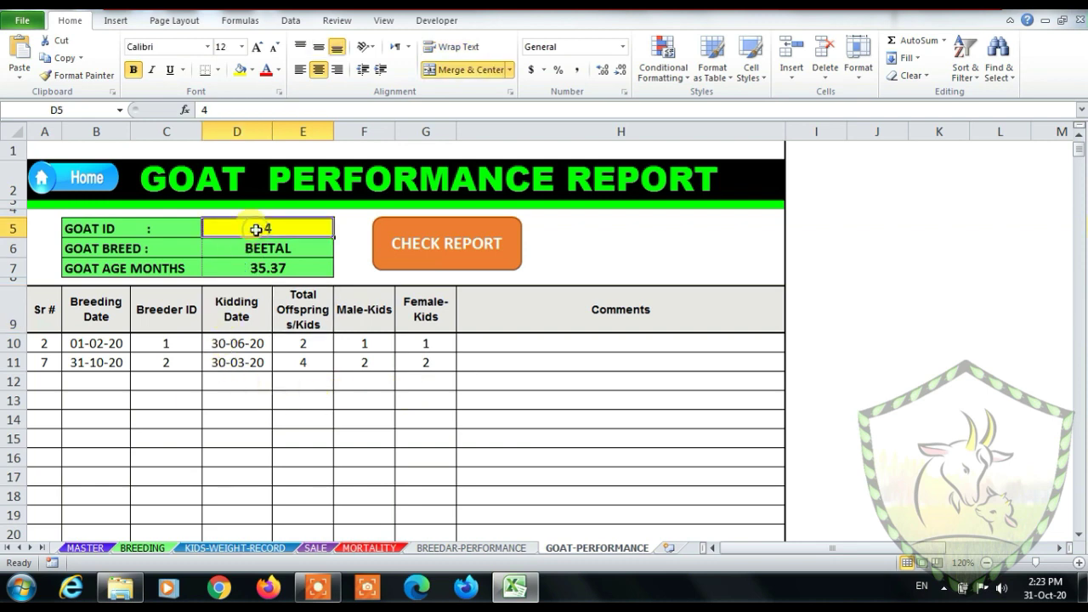
{"action": "type", "text": "3"}
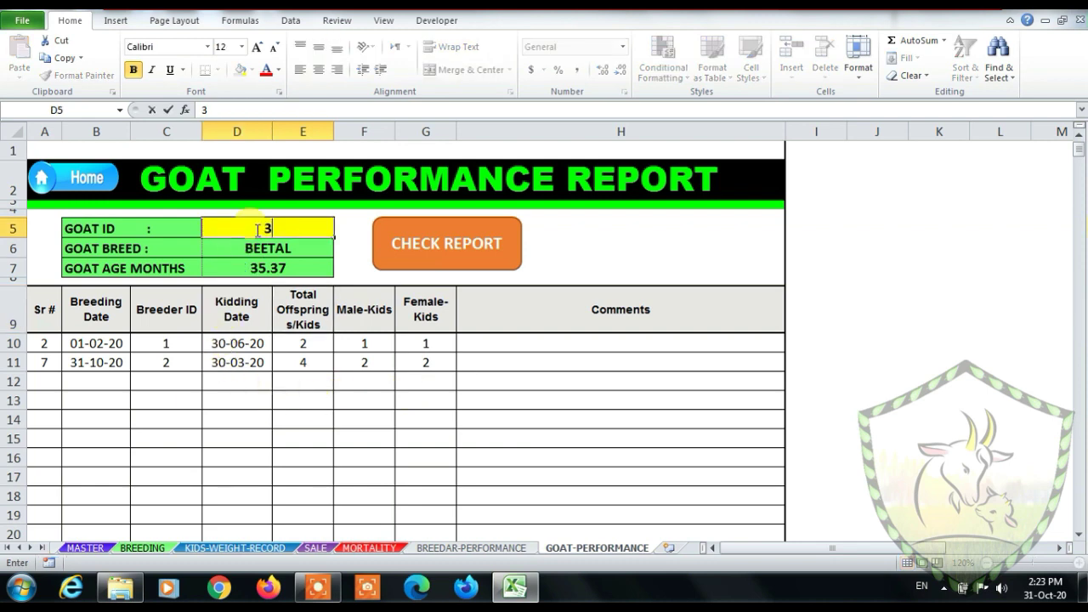
{"action": "left_click", "coordinate": [348, 227]}
{"action": "left_click", "coordinate": [417, 255]}
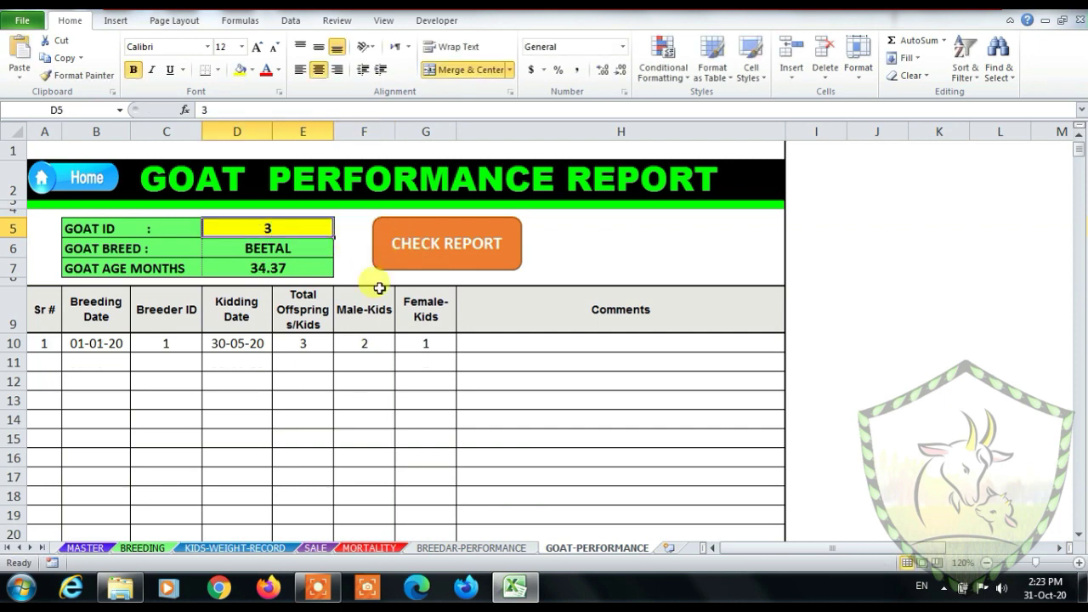
Step: Verify goat 3's single record: bred 01-01-20, kidding 30-05-20, 3 kids (2 male, 1 female)
{"action": "left_click", "coordinate": [81, 310]}
{"action": "left_click", "coordinate": [85, 344]}
{"action": "left_click", "coordinate": [143, 308]}
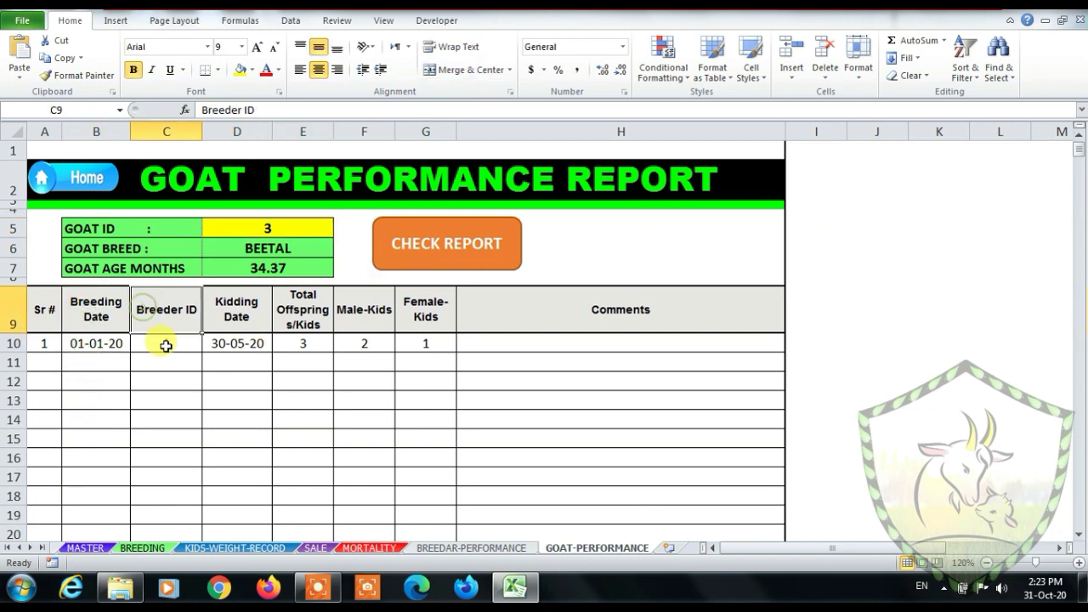
{"action": "left_click", "coordinate": [165, 342]}
{"action": "left_click", "coordinate": [226, 320]}
{"action": "left_click", "coordinate": [239, 355]}
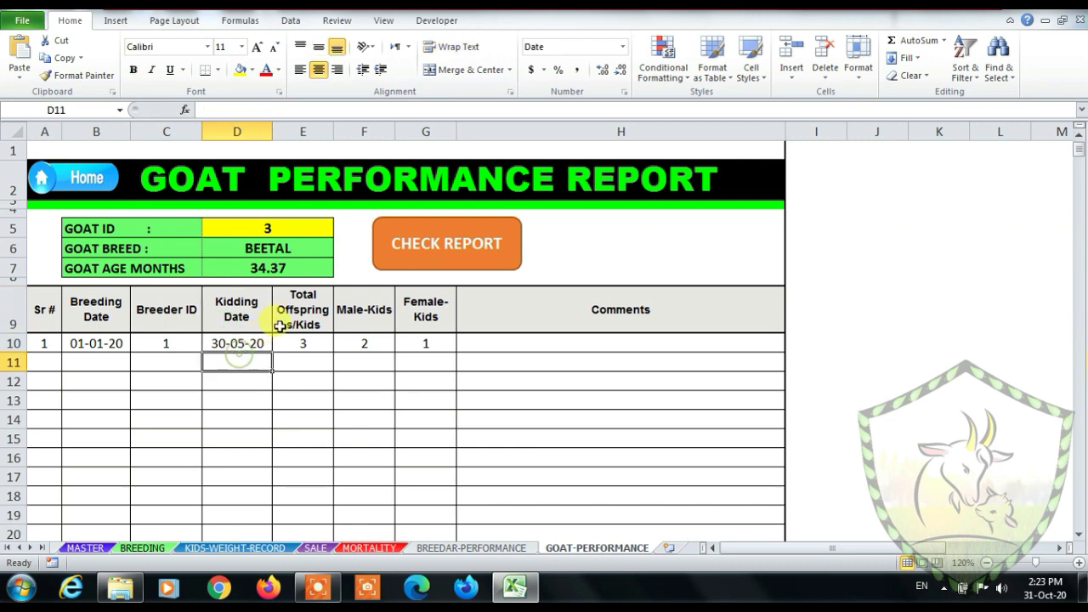
{"action": "left_click", "coordinate": [284, 309]}
{"action": "left_click", "coordinate": [303, 344]}
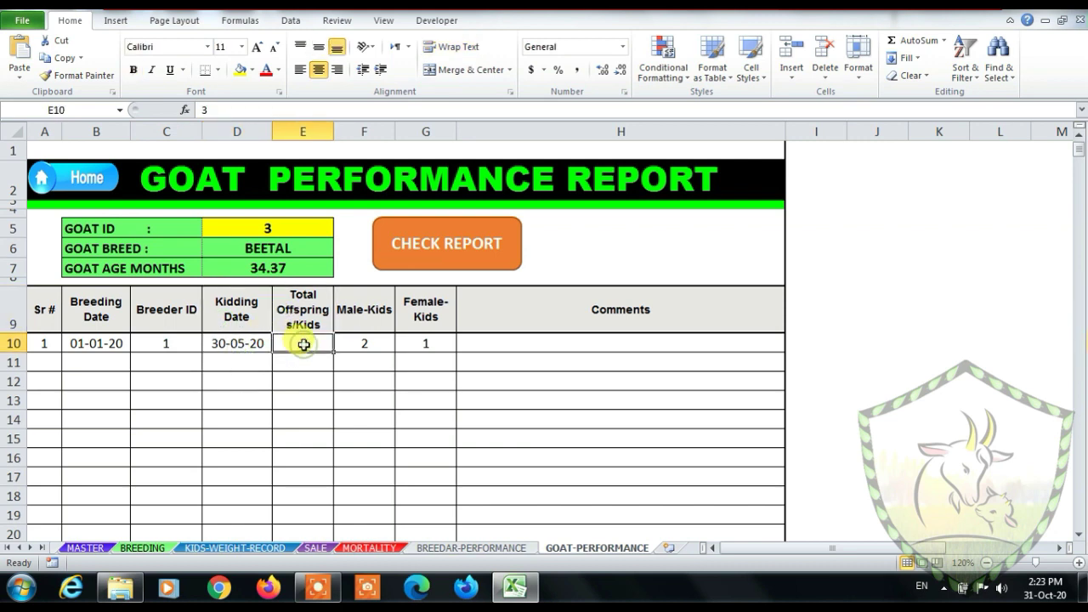
{"action": "left_click", "coordinate": [364, 341]}
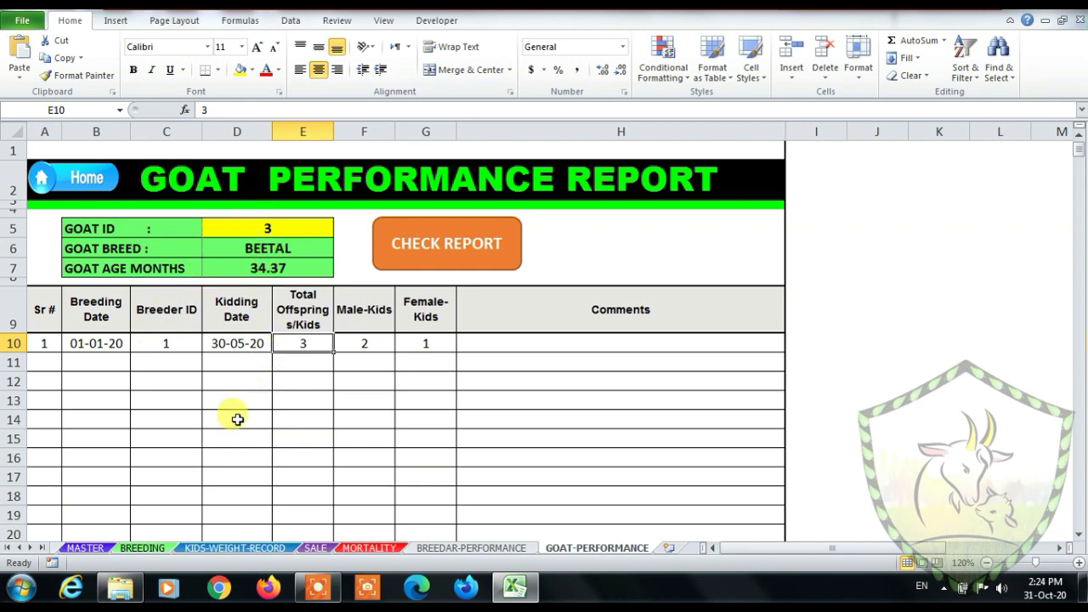
Step: On the BREEDING sheet, start record 6 in row 10 for goat 3 with breeder ID 2
{"action": "left_click", "coordinate": [141, 548]}
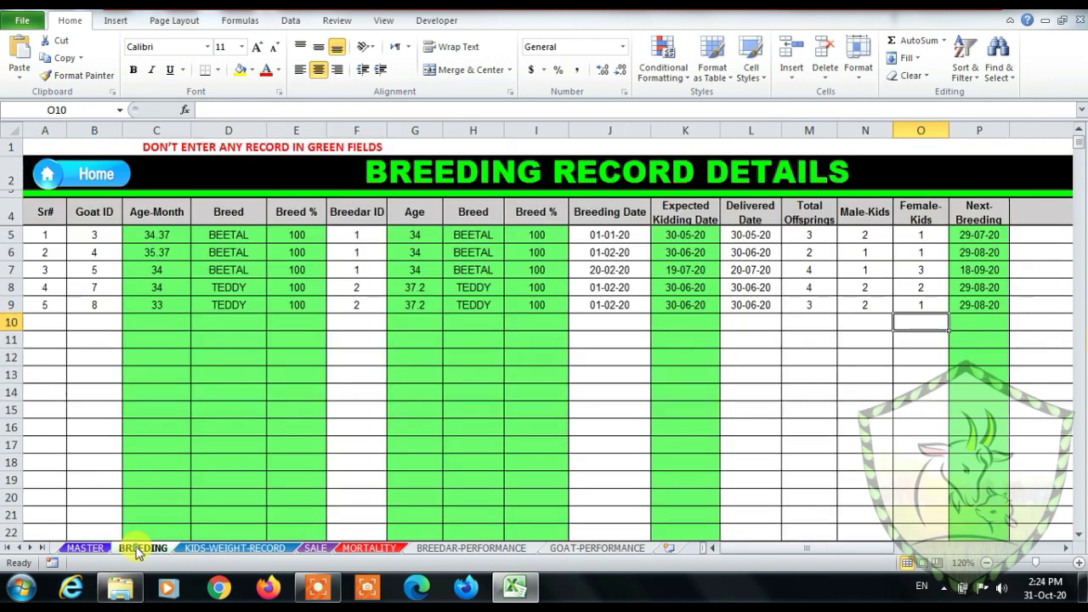
{"action": "left_click", "coordinate": [37, 327]}
{"action": "type", "text": "6"}
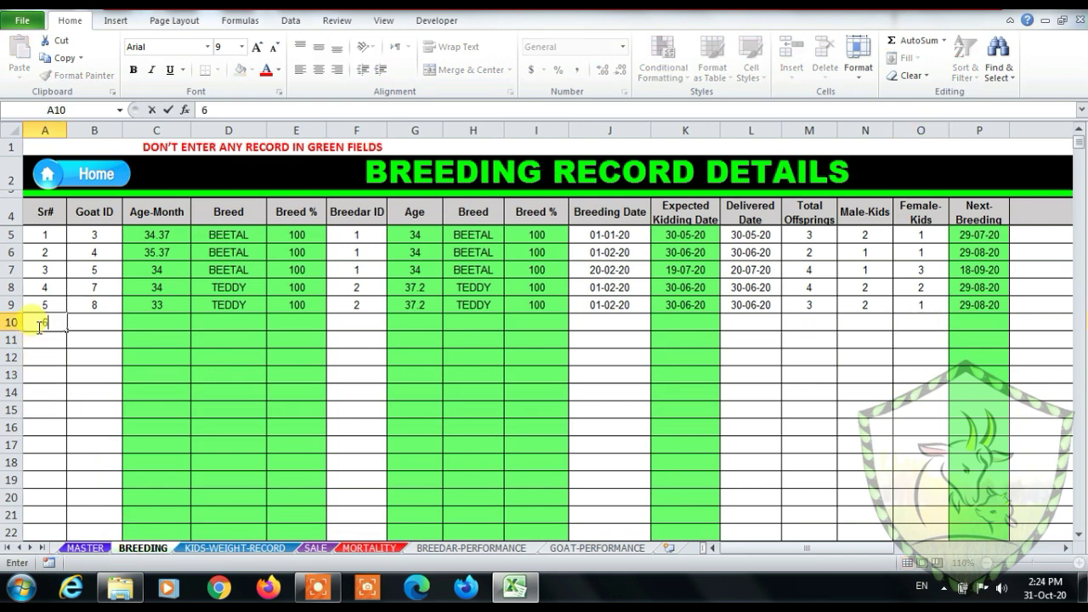
{"action": "key", "text": "Tab"}
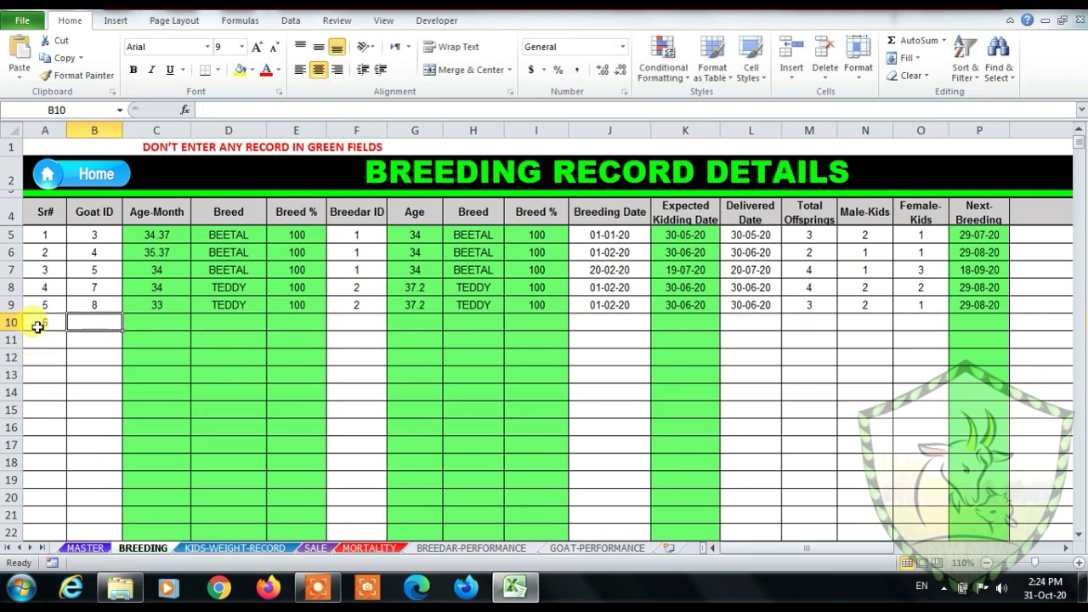
{"action": "type", "text": "3"}
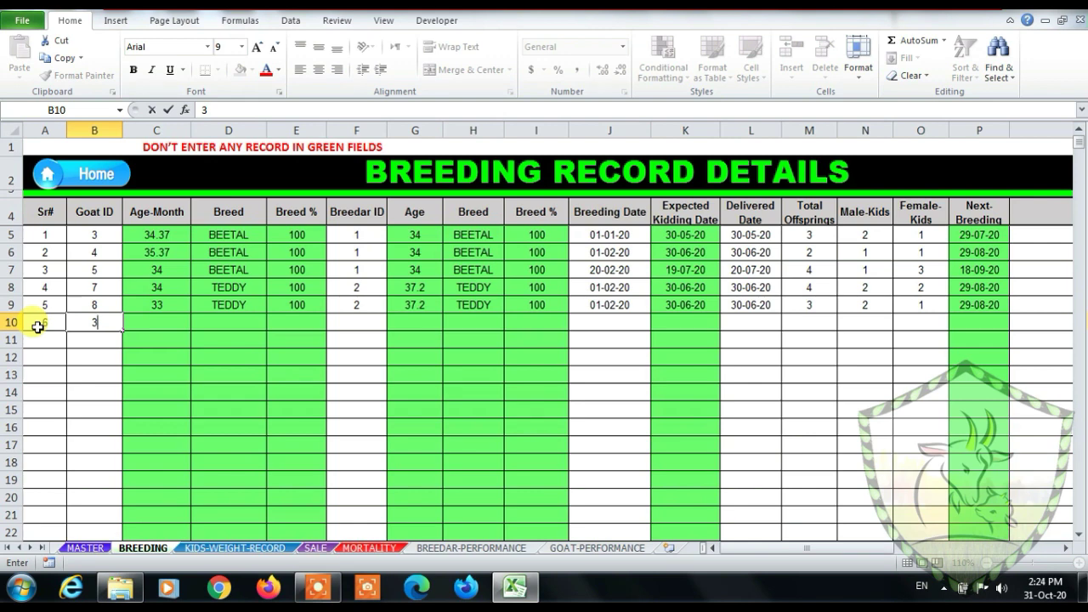
{"action": "key", "text": "Tab"}
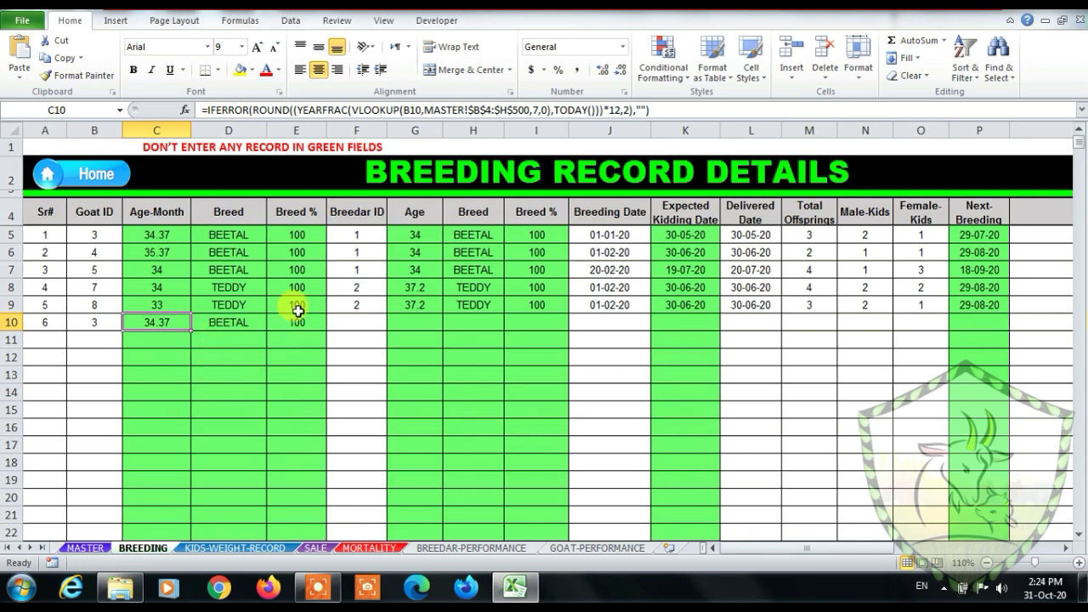
{"action": "left_click", "coordinate": [340, 323]}
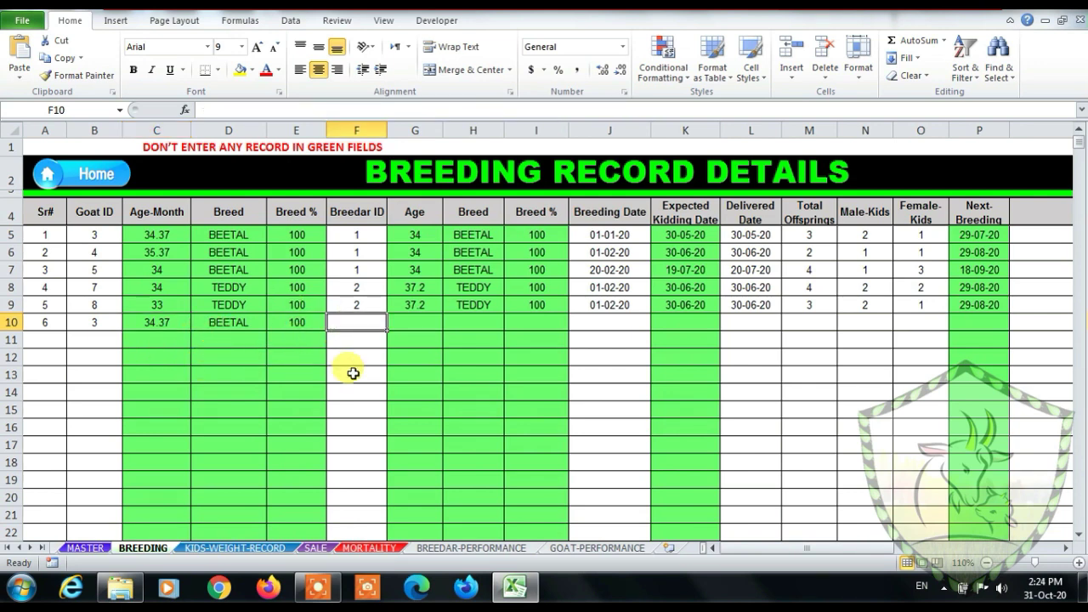
{"action": "type", "text": "2"}
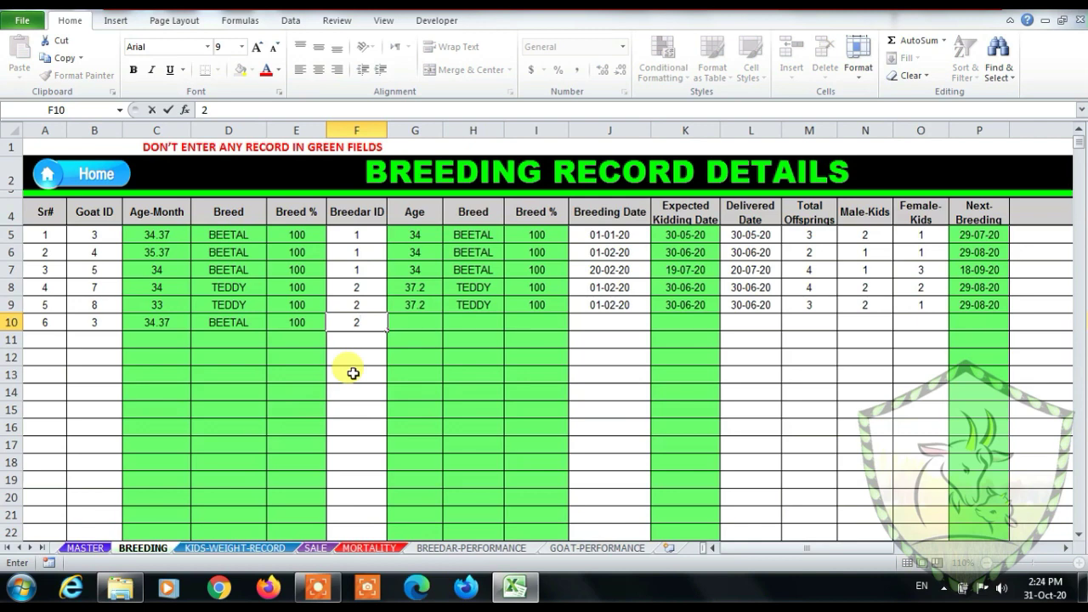
{"action": "key", "text": "ctrl+Return"}
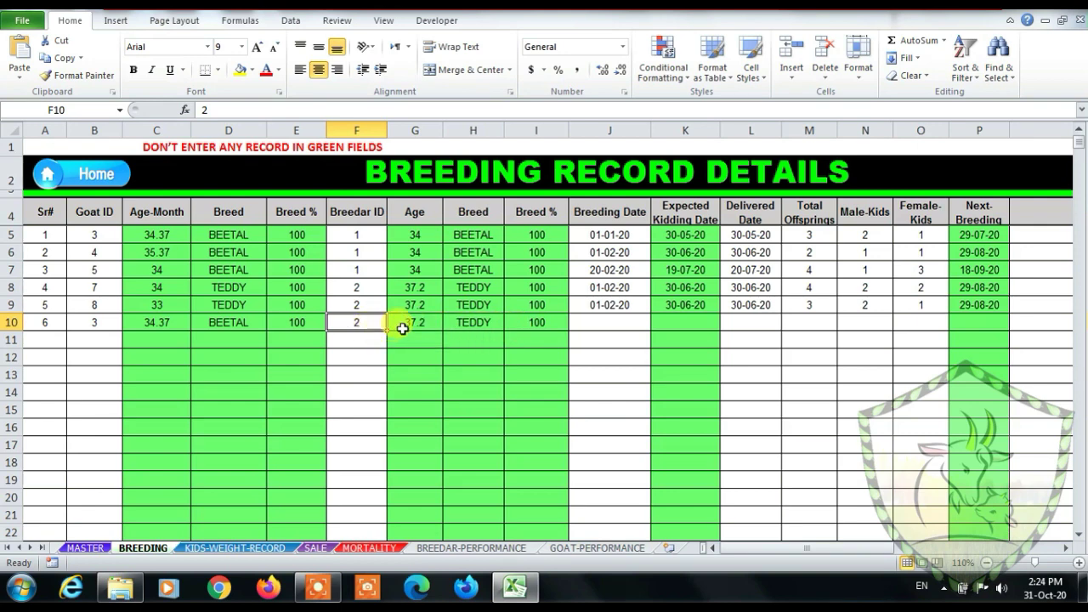
Step: Check the breeder age, breed and Breed % formulas, then enter breeding date 31-10-20
{"action": "left_click", "coordinate": [405, 326]}
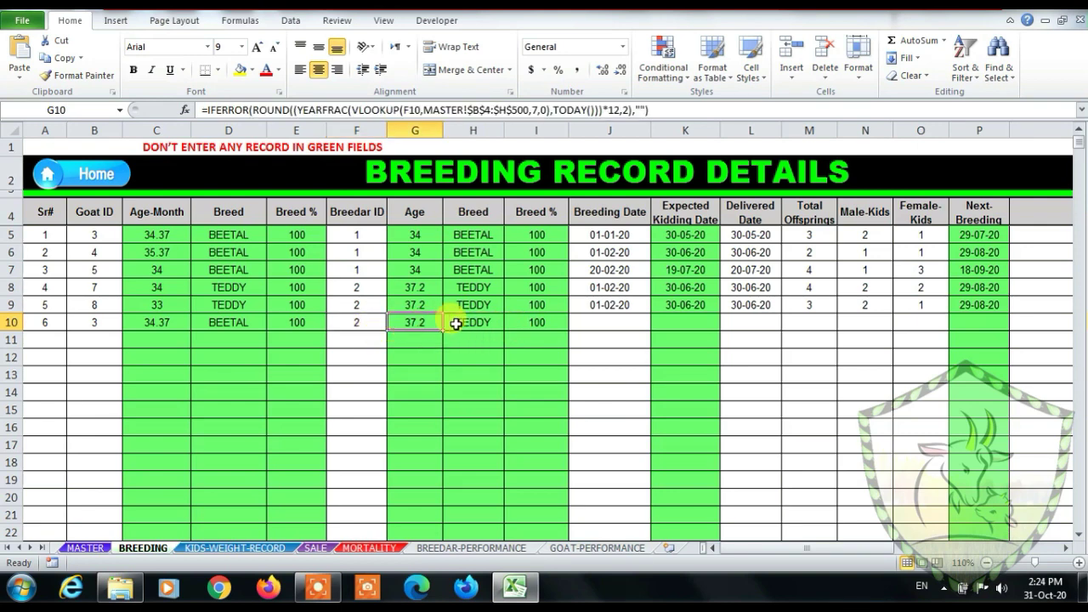
{"action": "left_click", "coordinate": [466, 322]}
{"action": "left_click", "coordinate": [542, 322]}
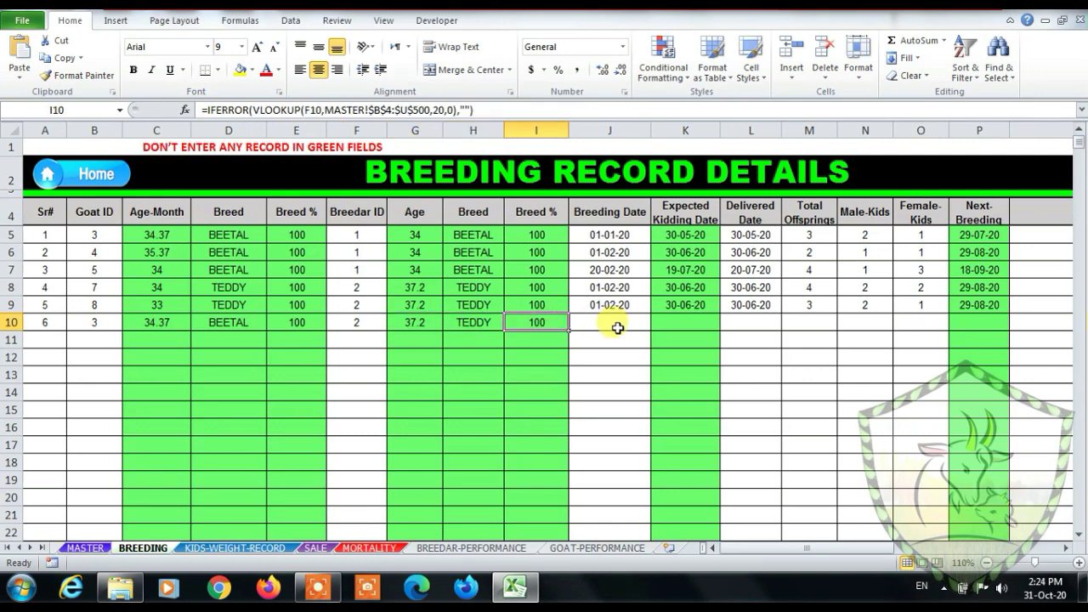
{"action": "left_click", "coordinate": [613, 323]}
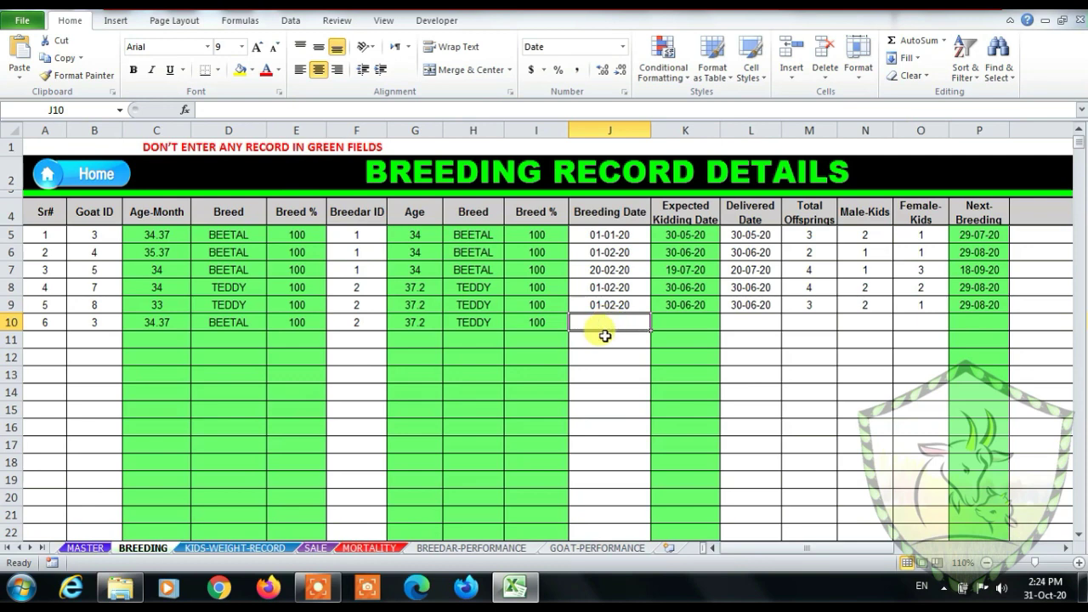
{"action": "type", "text": "31"}
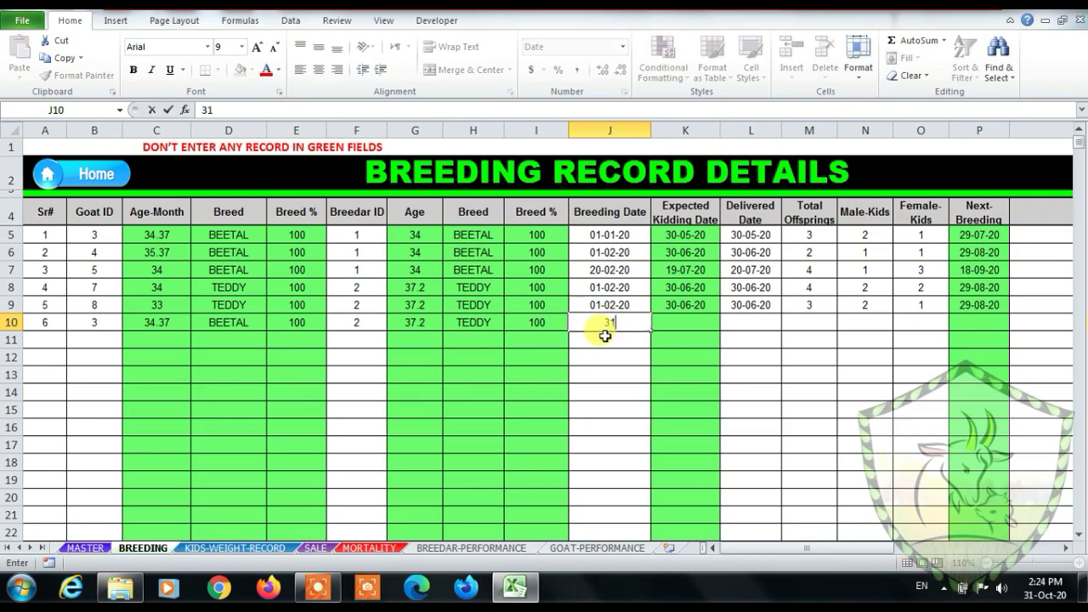
{"action": "type", "text": "-1"}
{"action": "type", "text": "0-20"}
{"action": "key", "text": "Tab"}
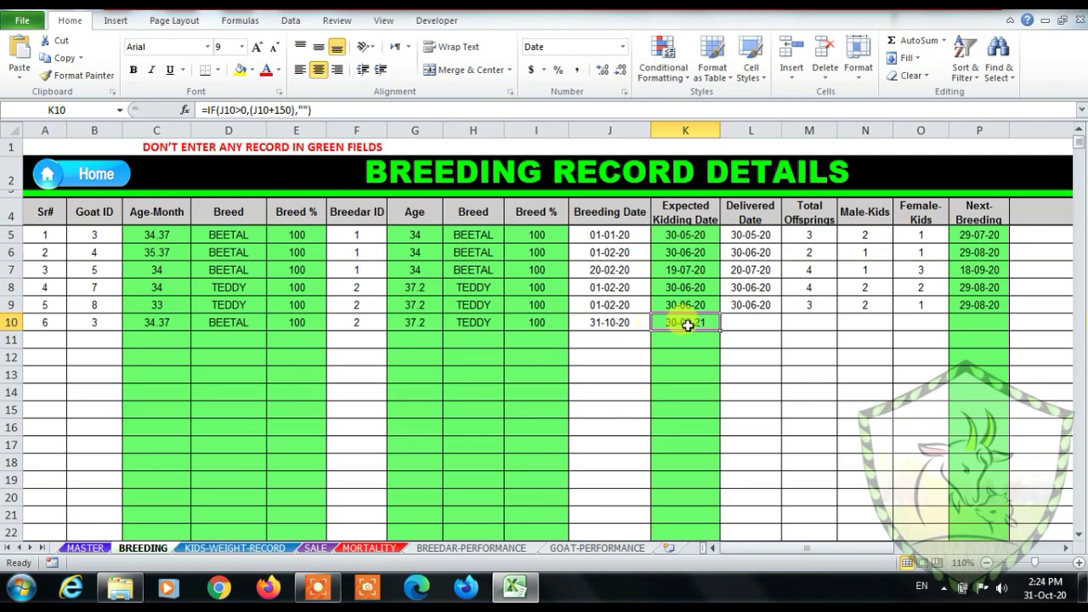
Step: Log delivery date 30-03-2021 with 3 kids (2 male, 1 female), then go to GOAT-PERFORMANCE
{"action": "left_click", "coordinate": [733, 325]}
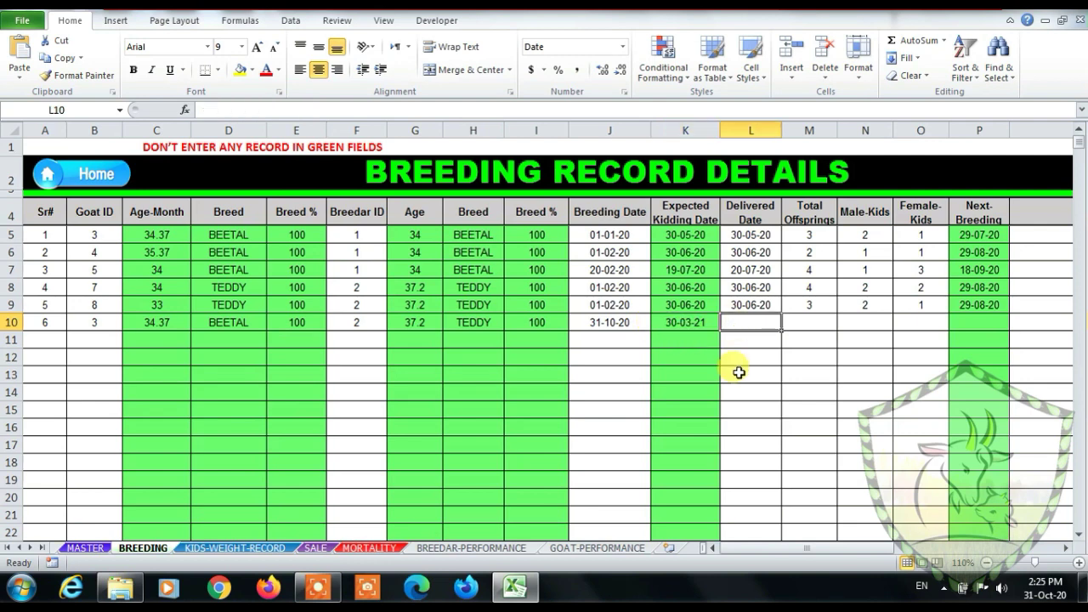
{"action": "type", "text": "30-0"}
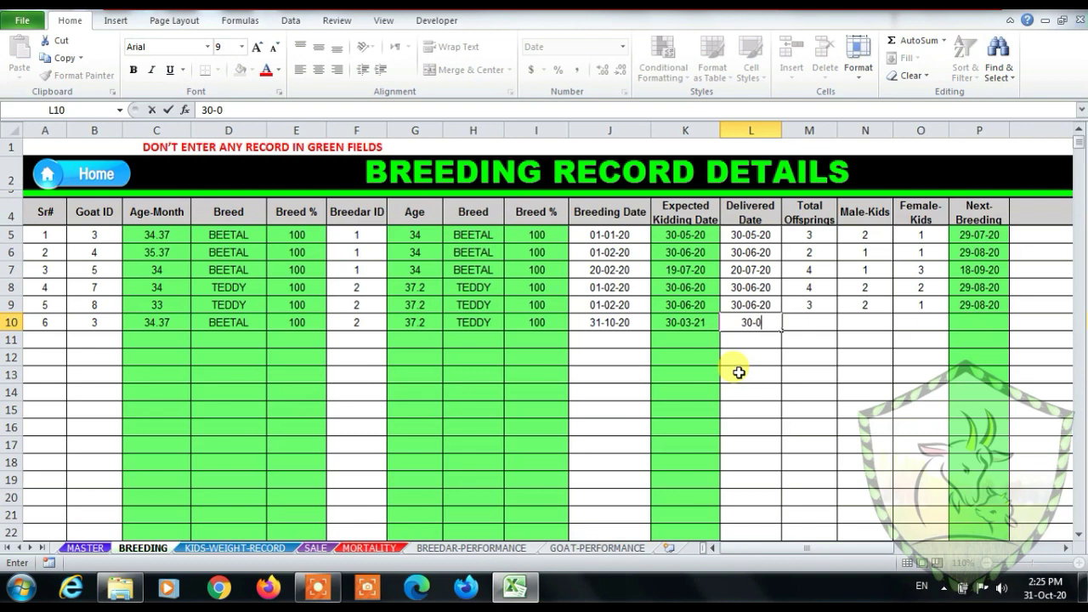
{"action": "type", "text": "3"}
{"action": "type", "text": "-20"}
{"action": "type", "text": "21"}
{"action": "key", "text": "Tab"}
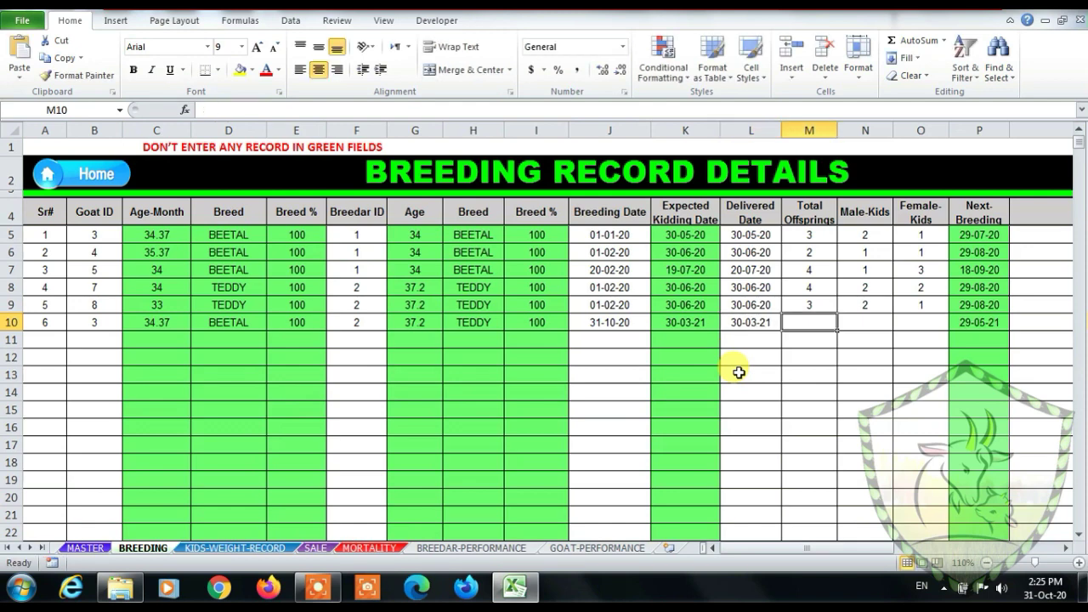
{"action": "type", "text": "3"}
{"action": "key", "text": "Tab"}
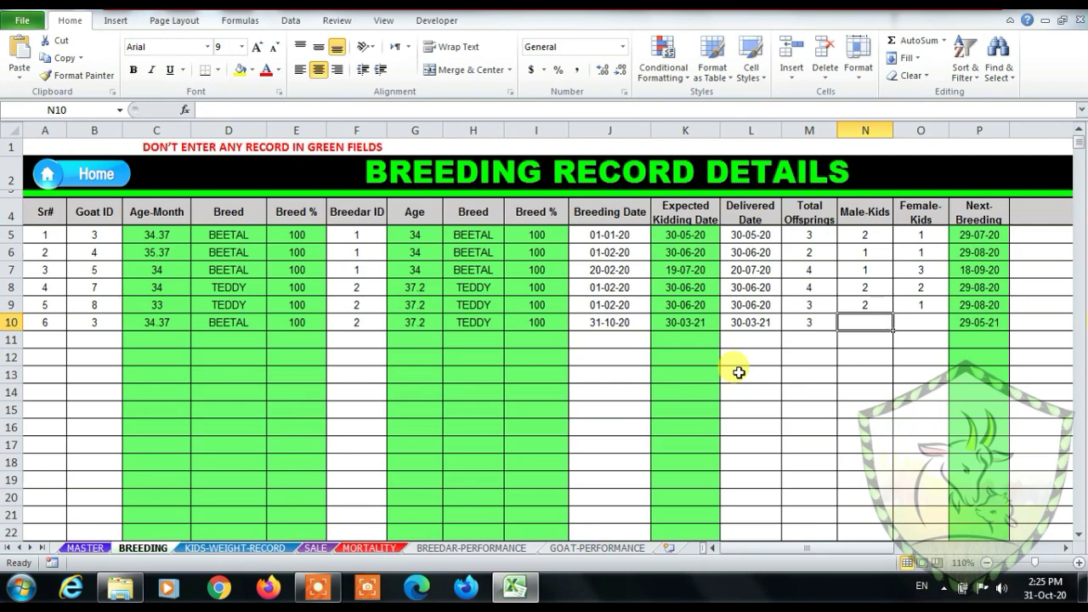
{"action": "type", "text": "2"}
{"action": "key", "text": "Tab"}
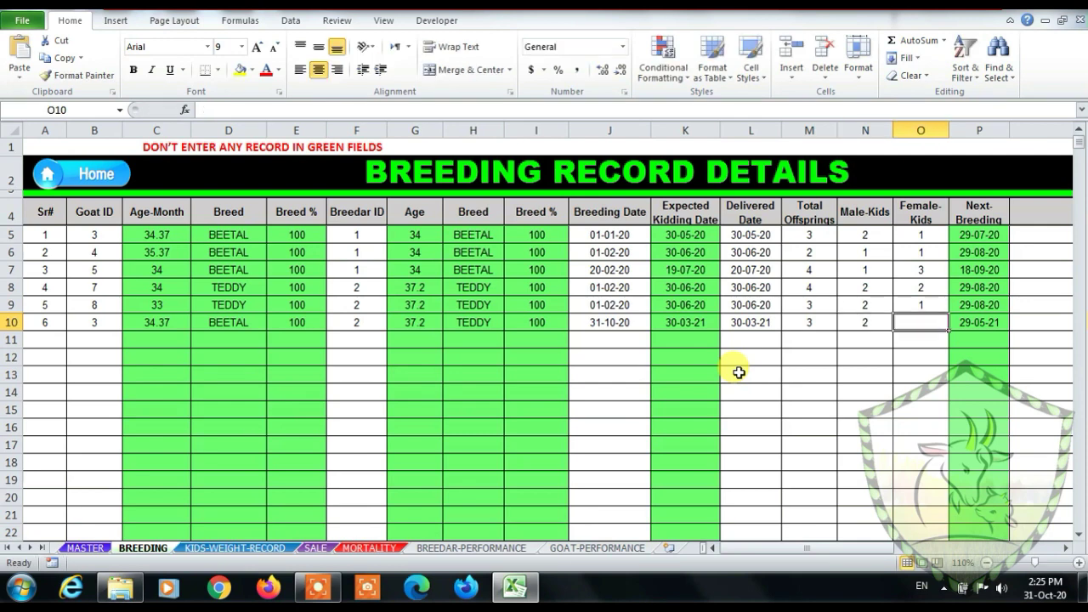
{"action": "type", "text": "1"}
{"action": "key", "text": "shift+Tab"}
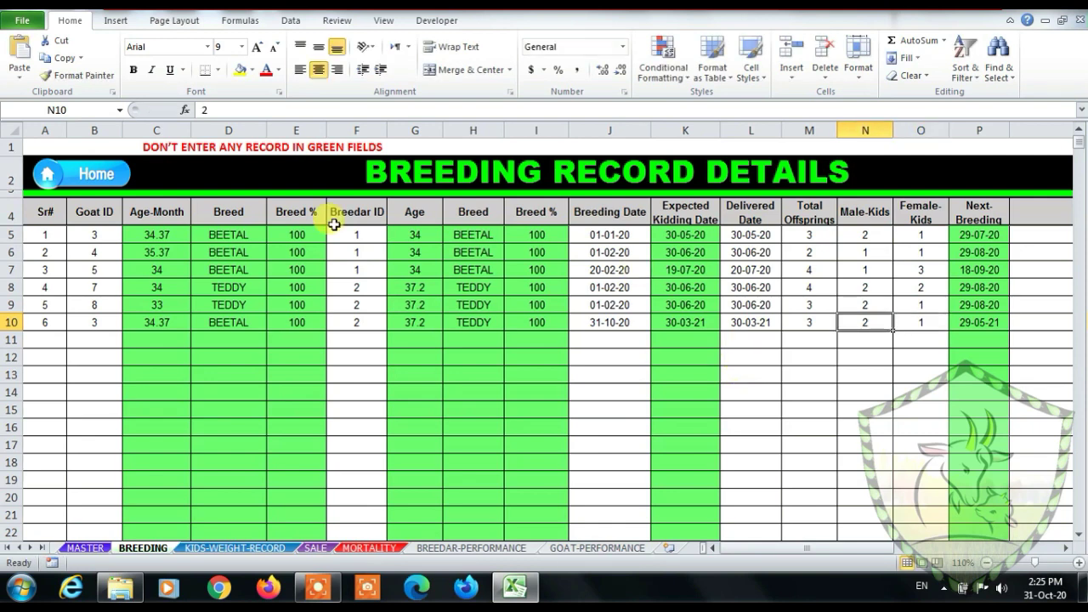
{"action": "left_click", "coordinate": [50, 325]}
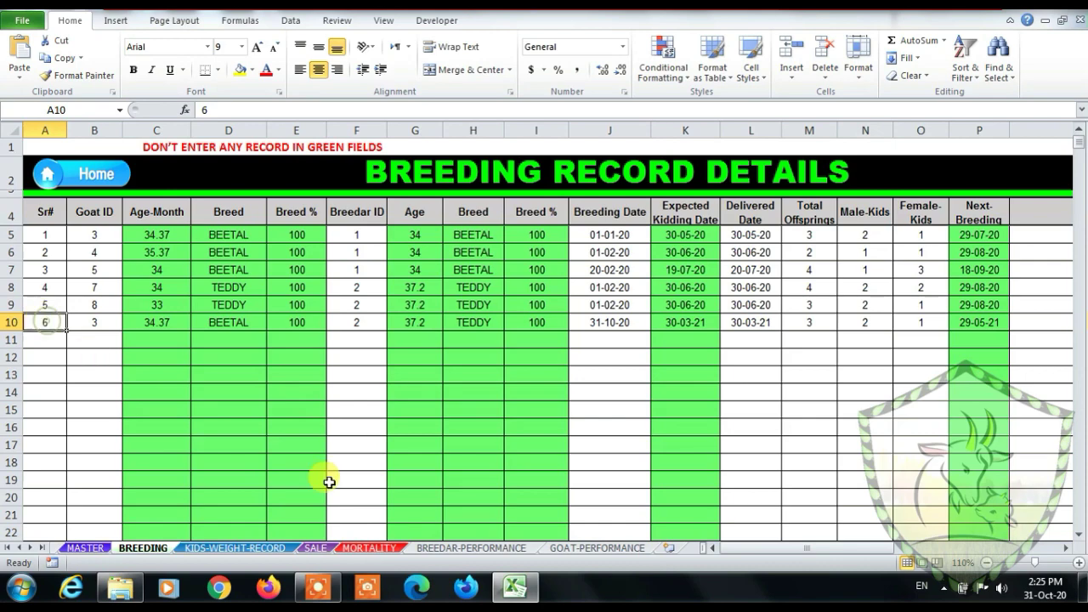
{"action": "left_click", "coordinate": [578, 549]}
Step: Regenerate goat 3's report and verify the new row: bred 31-10-20, breeder 2, kidding 30-03-21, 3 kids
{"action": "left_click", "coordinate": [256, 231]}
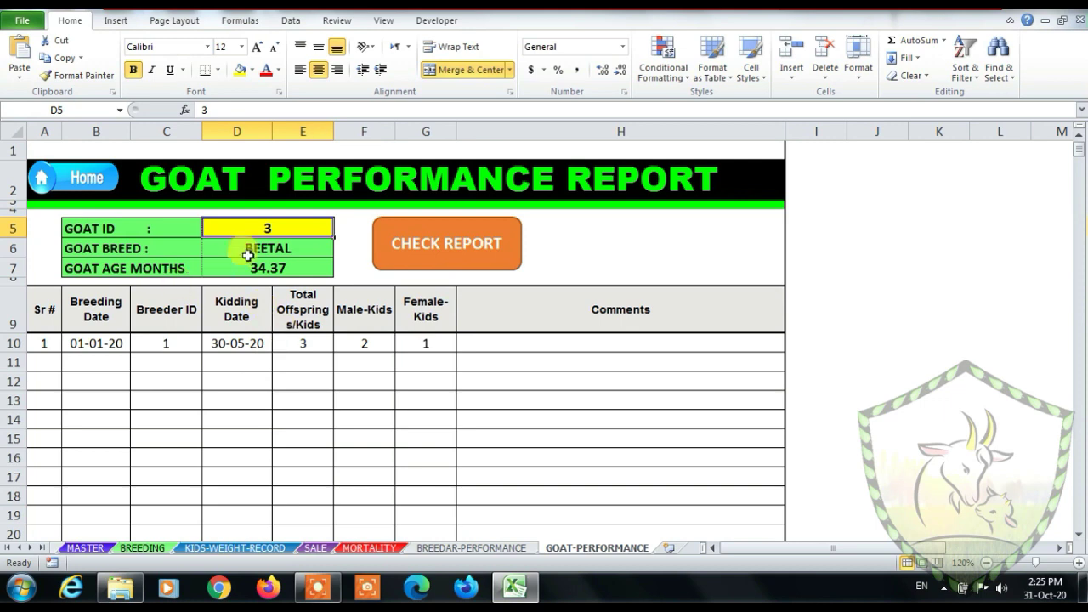
{"action": "left_click", "coordinate": [433, 248]}
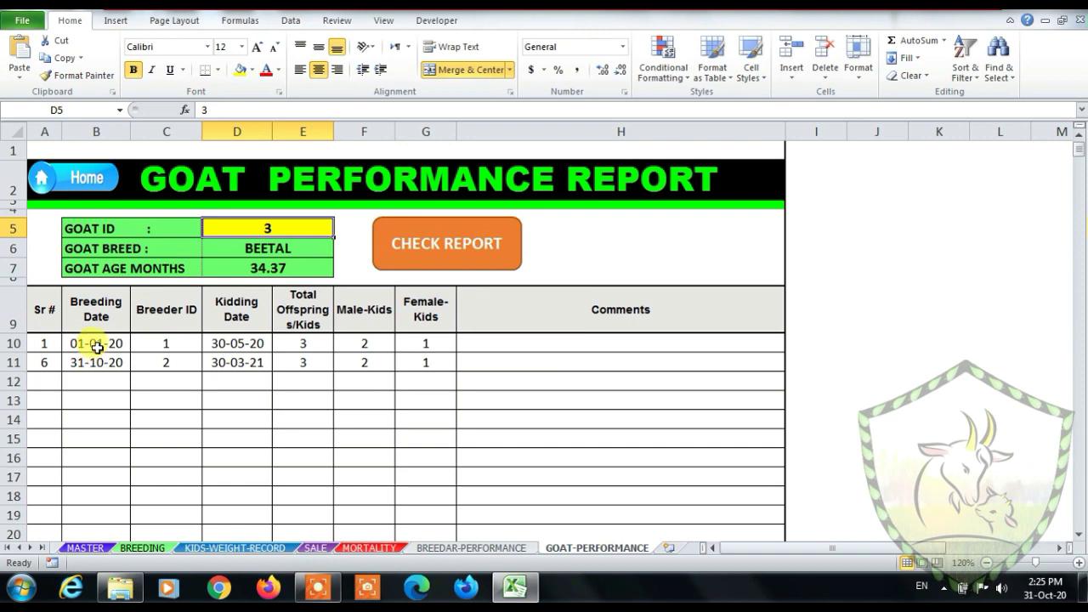
{"action": "left_click", "coordinate": [97, 364]}
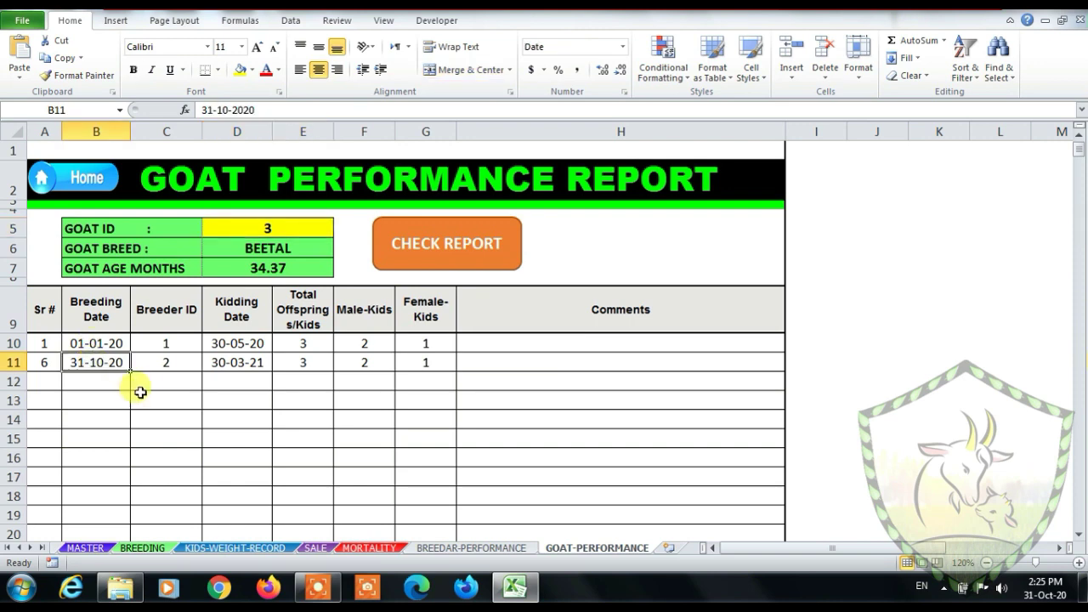
{"action": "left_click", "coordinate": [157, 365]}
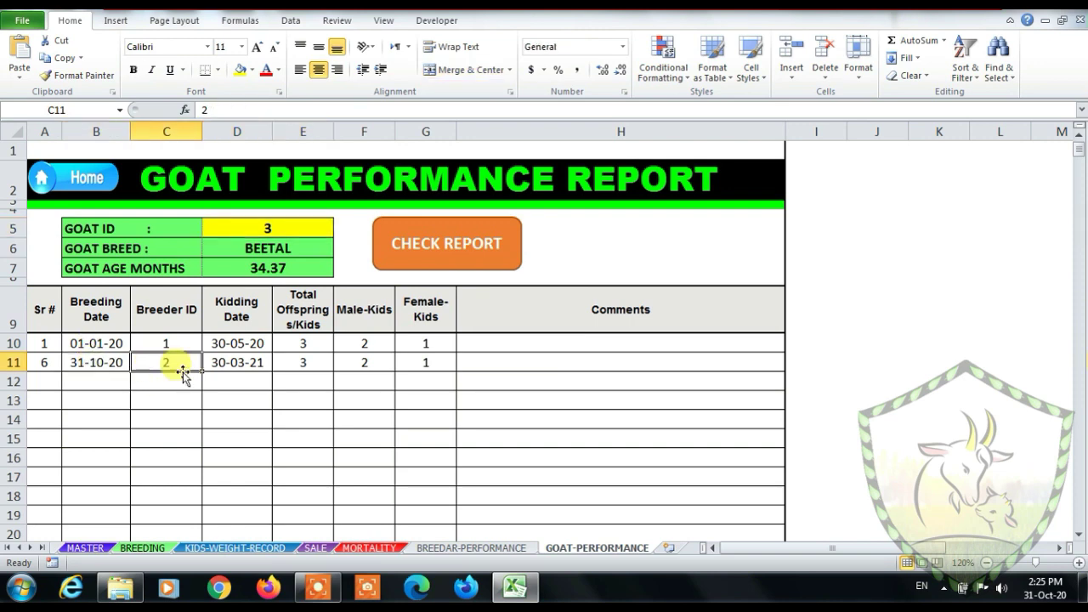
{"action": "left_click", "coordinate": [235, 367]}
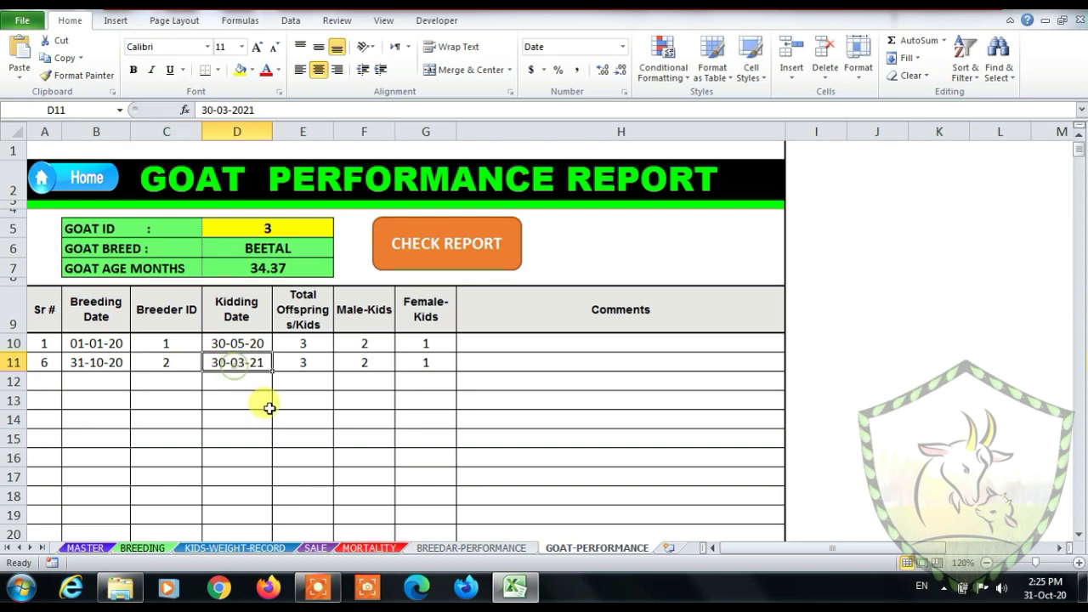
{"action": "left_click", "coordinate": [306, 366]}
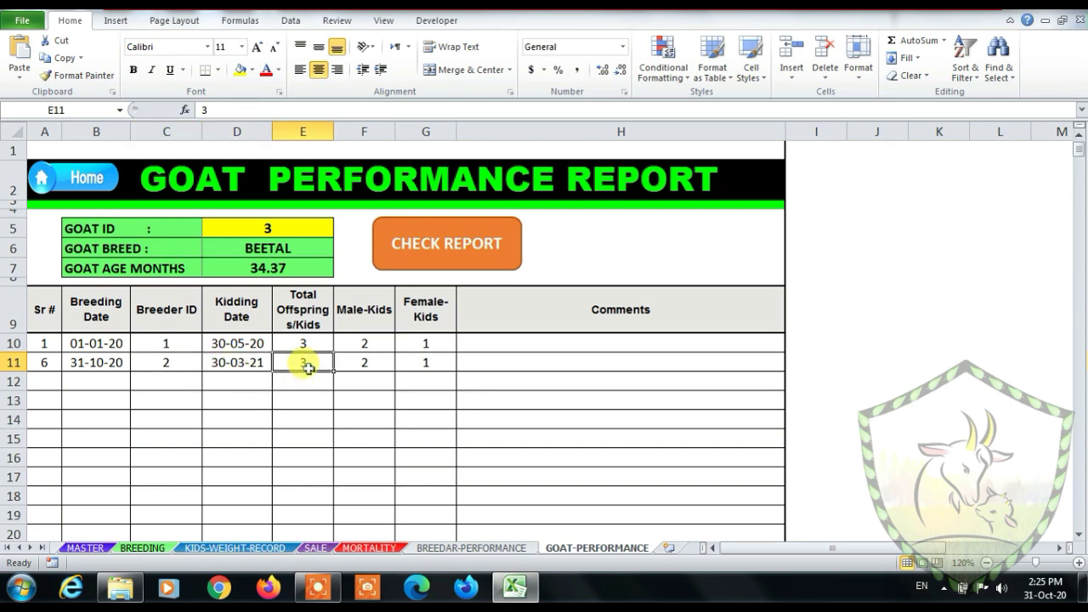
{"action": "left_click", "coordinate": [359, 365]}
{"action": "left_click", "coordinate": [435, 362]}
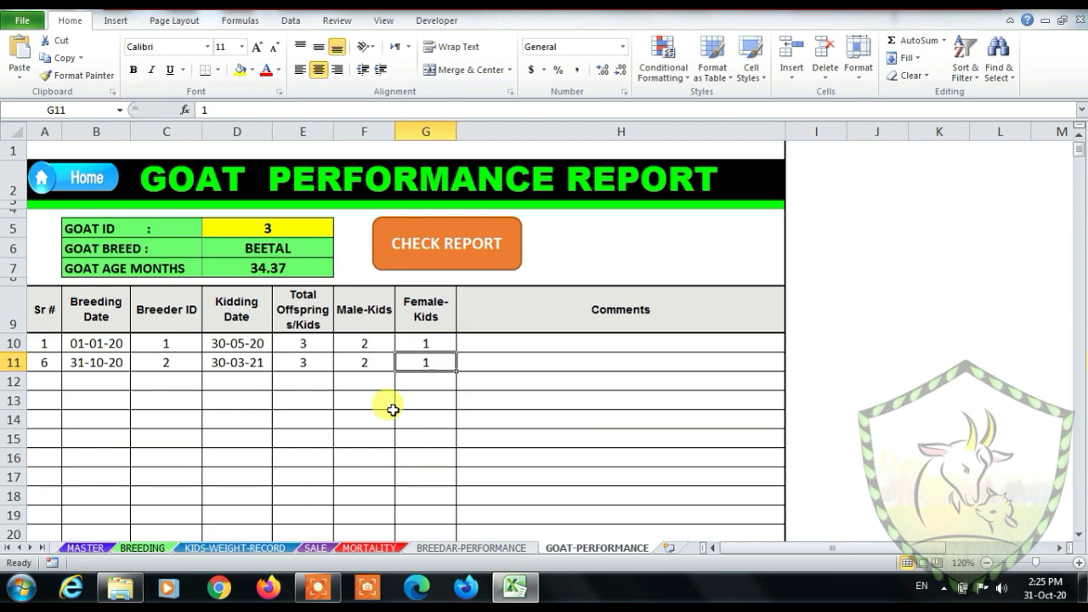